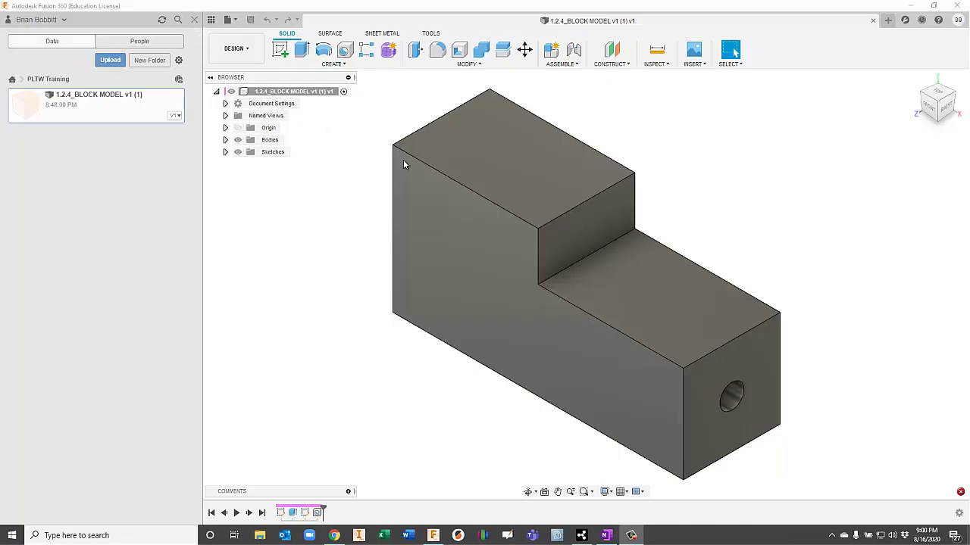
# - Hide the Data panel so the 1.2.4_BLOCK MODEL design fills the window
pyautogui.click(194, 22)
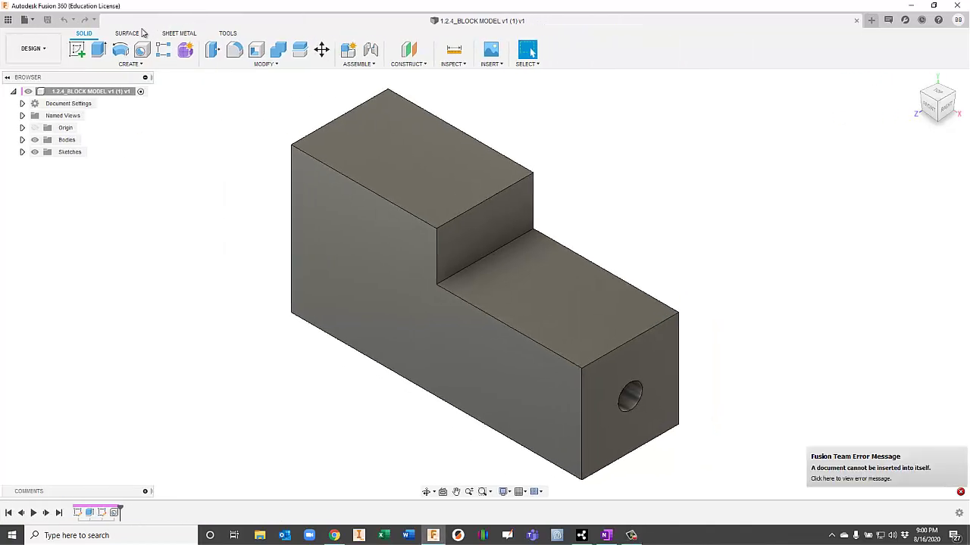
pyautogui.click(8, 20)
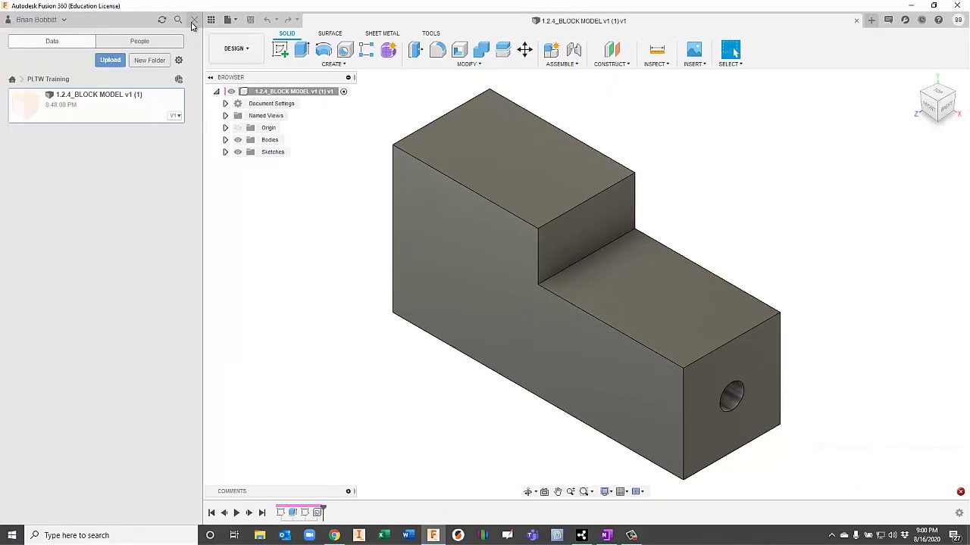
pyautogui.click(194, 21)
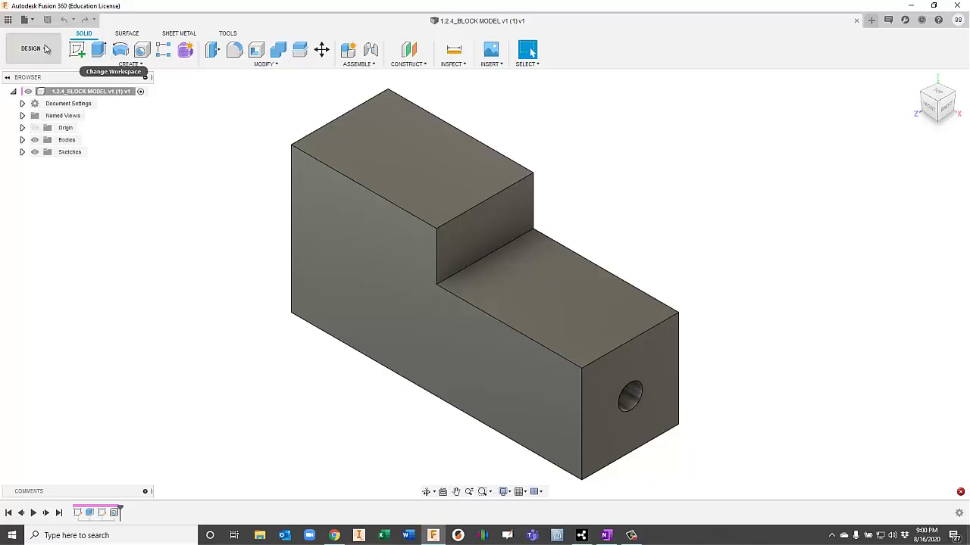
# - Go to the workspace list's Drawing entry to create a drawing from the design
pyautogui.click(44, 48)
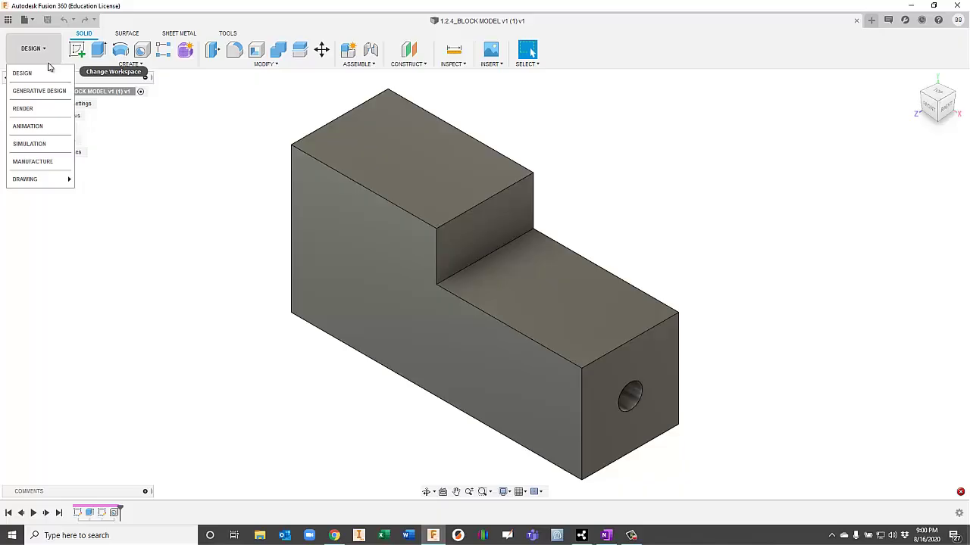
pyautogui.moveTo(44, 177)
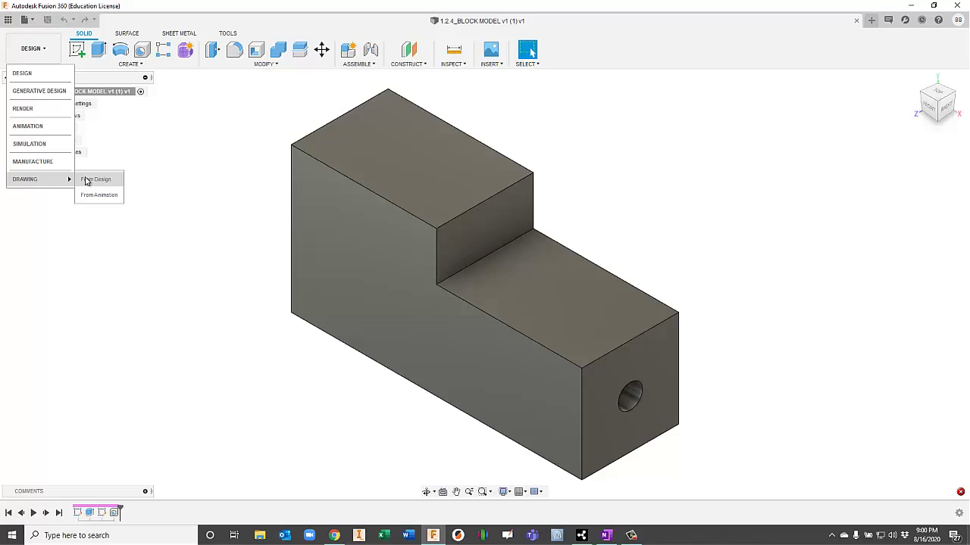
# - Create a Full Assembly, From Scratch ASME drawing on an A (11in x 8.5in) sheet
pyautogui.click(91, 179)
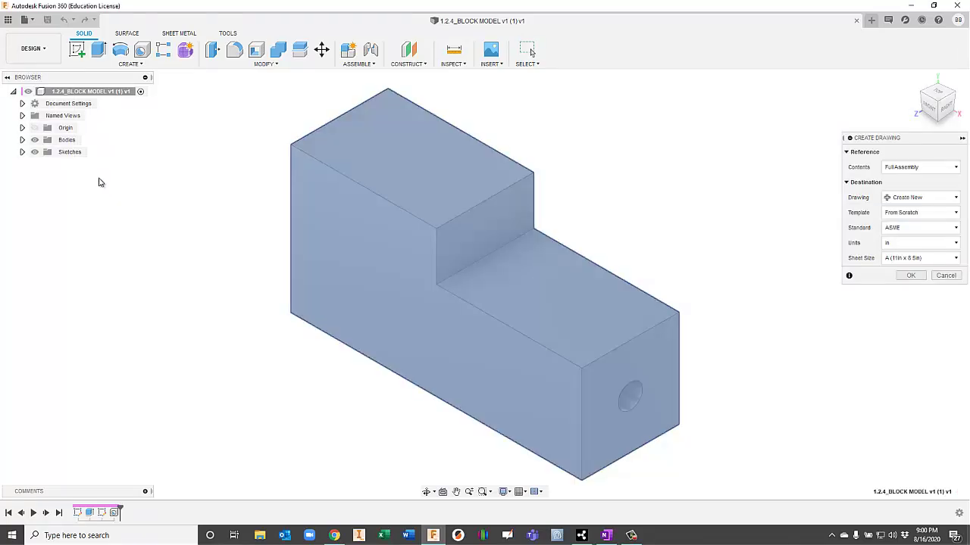
pyautogui.moveTo(883, 139); pyautogui.dragTo(811, 129)
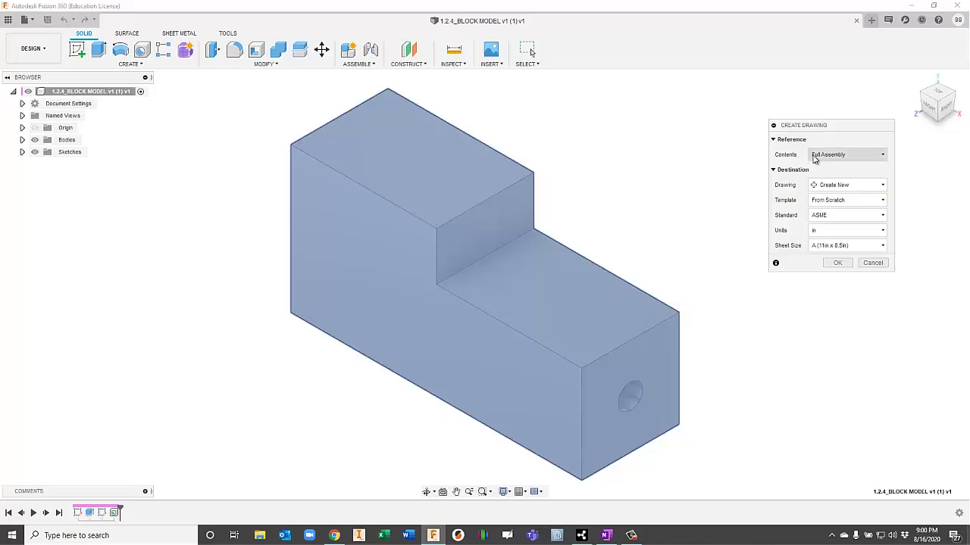
pyautogui.click(834, 156)
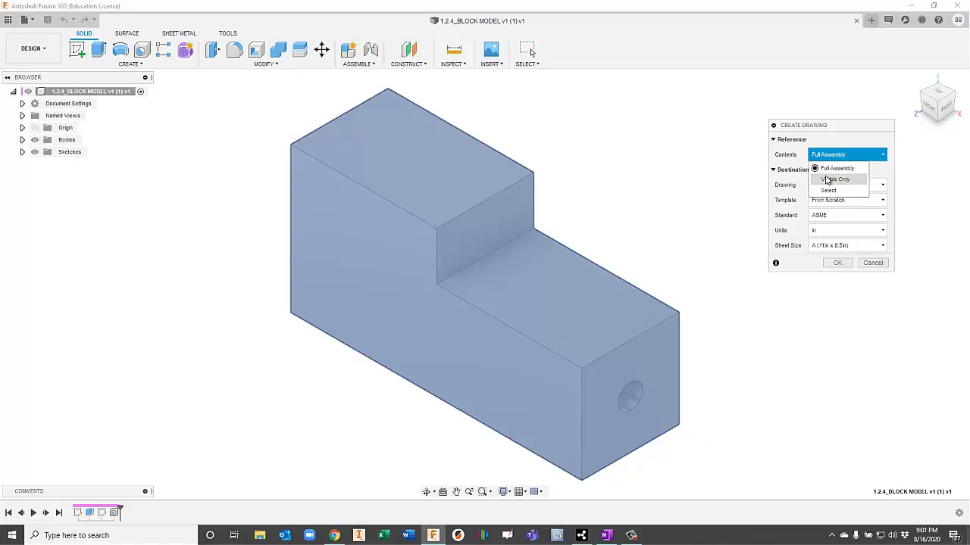
pyautogui.click(797, 151)
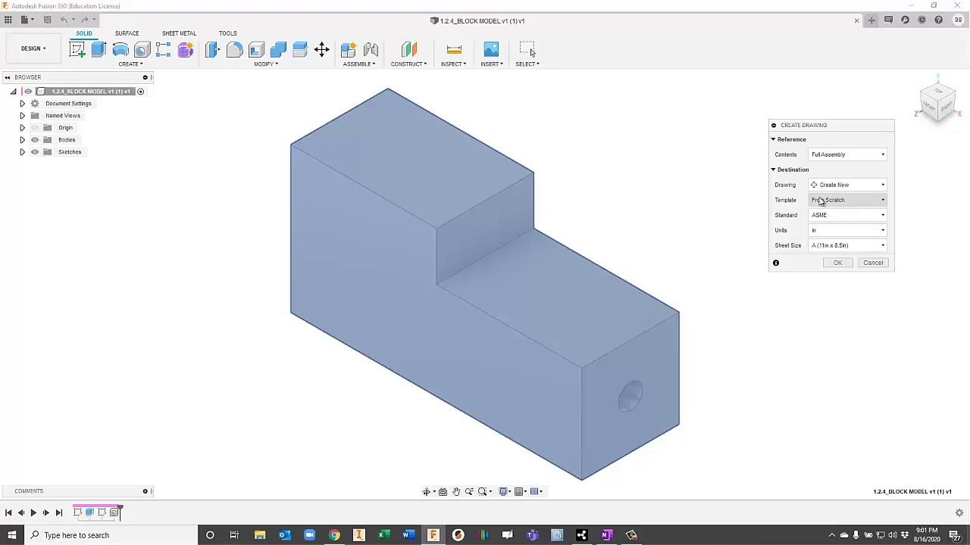
pyautogui.click(823, 203)
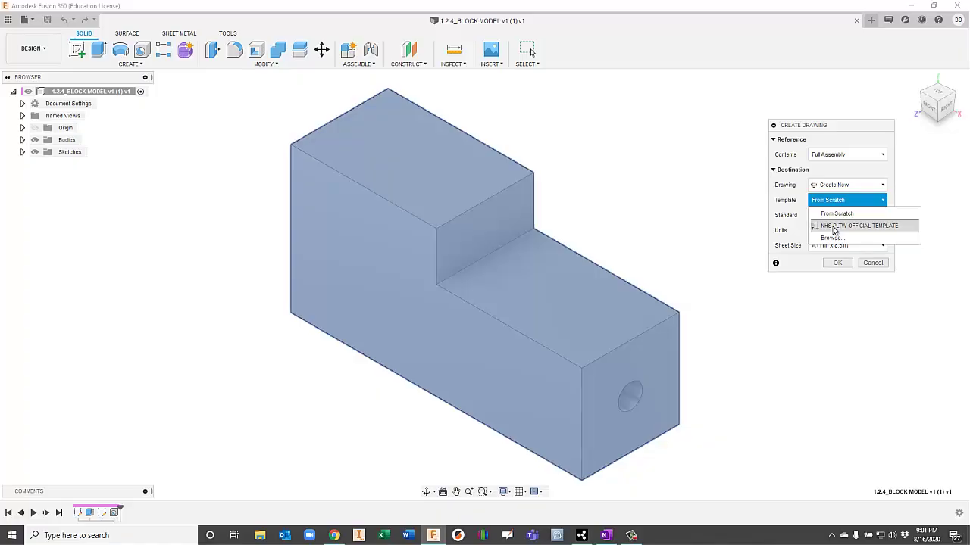
pyautogui.click(832, 215)
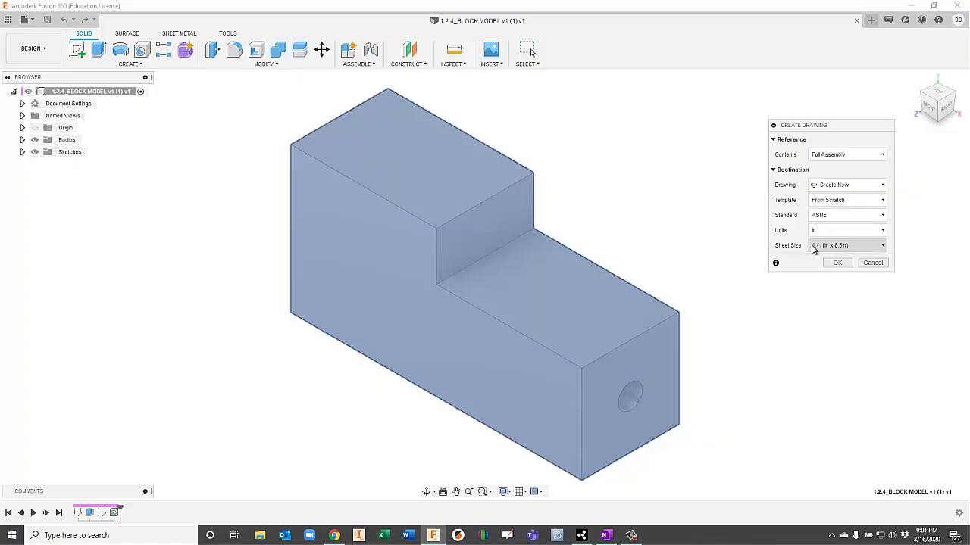
pyautogui.click(819, 251)
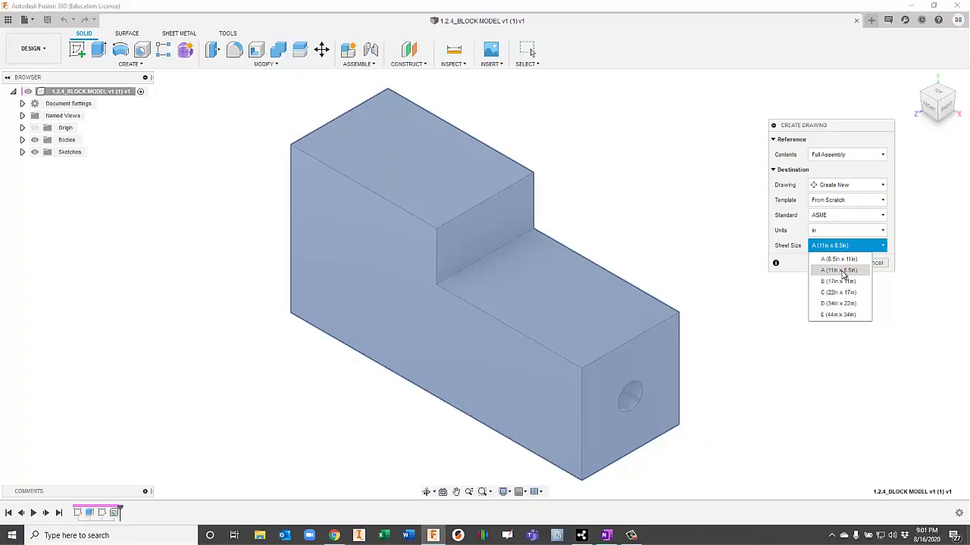
pyautogui.click(843, 270)
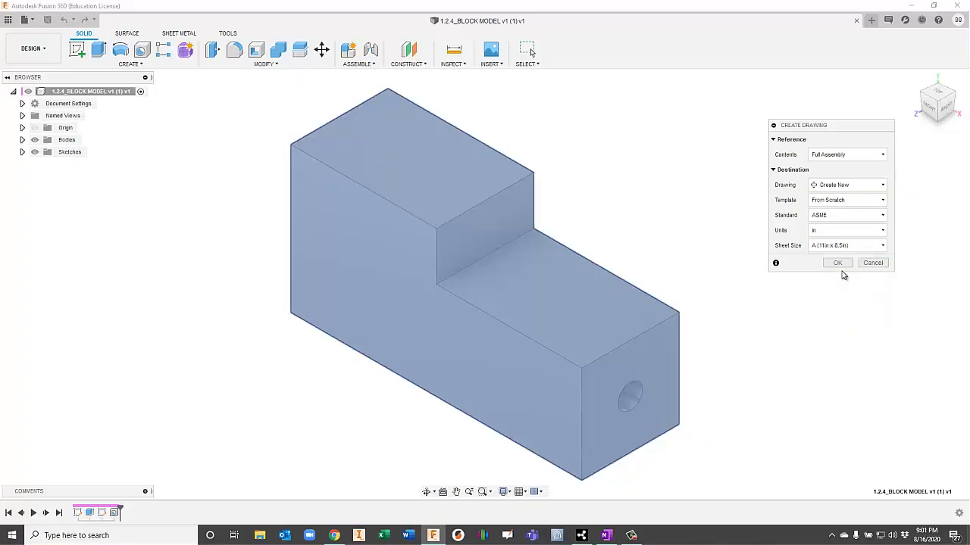
pyautogui.click(832, 250)
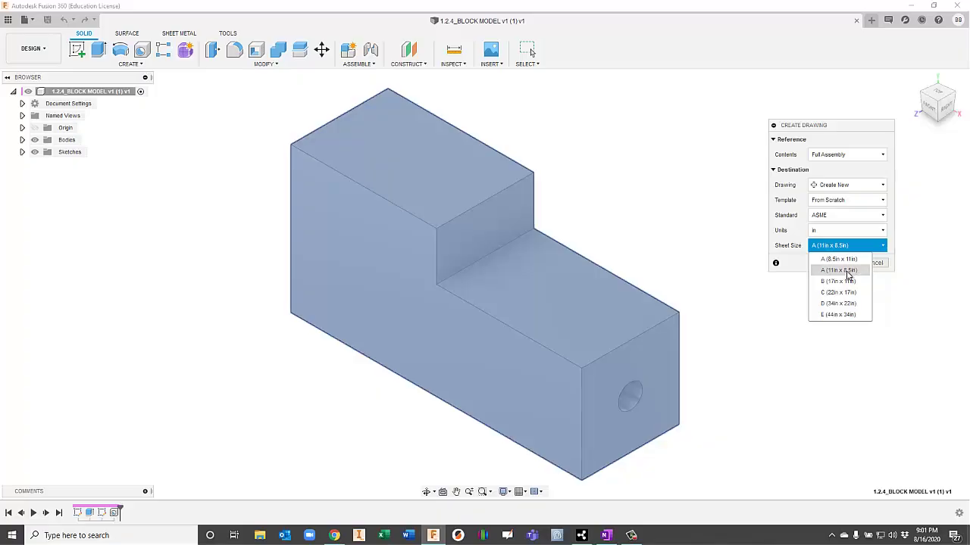
pyautogui.click(848, 273)
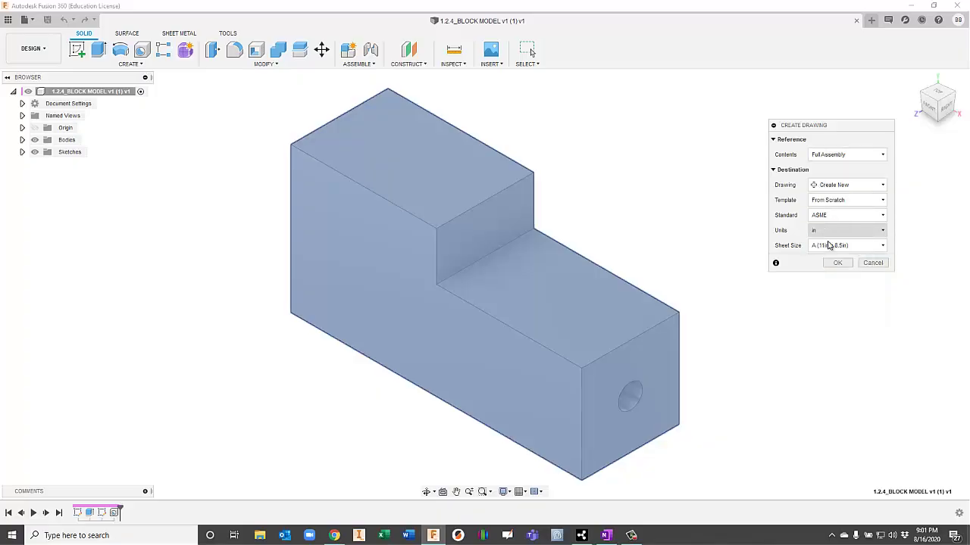
pyautogui.click(838, 264)
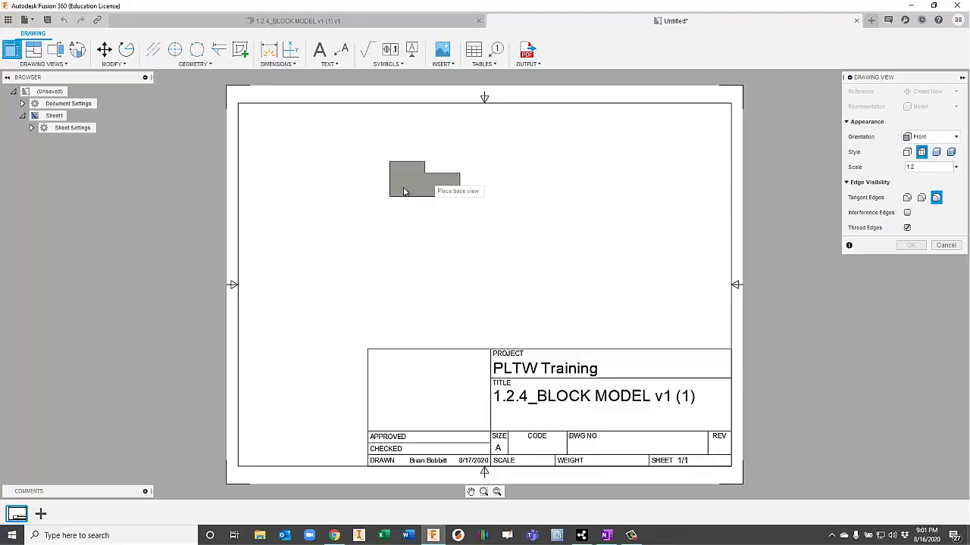
# - Place the front base view on the sheet at 1:1 scale with hidden lines
pyautogui.click(328, 294)
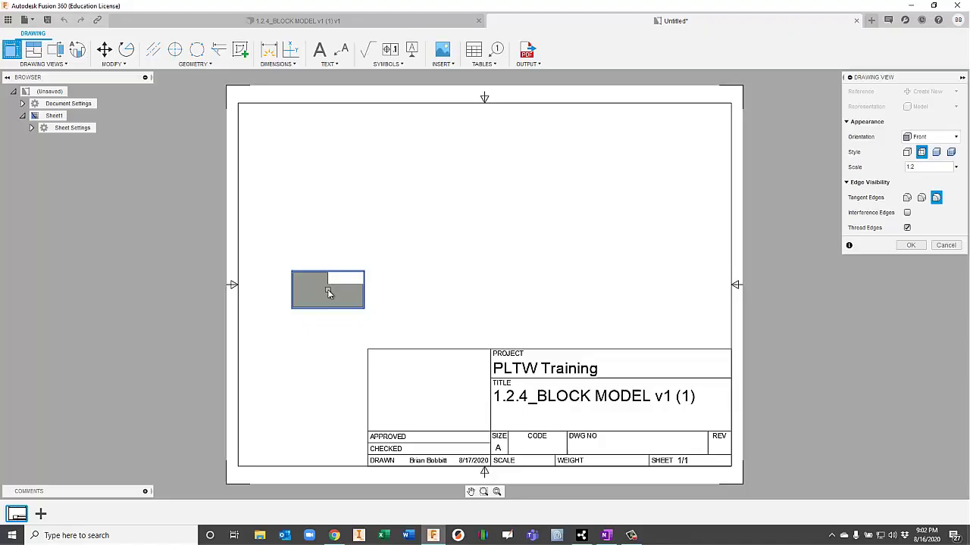
pyautogui.click(955, 168)
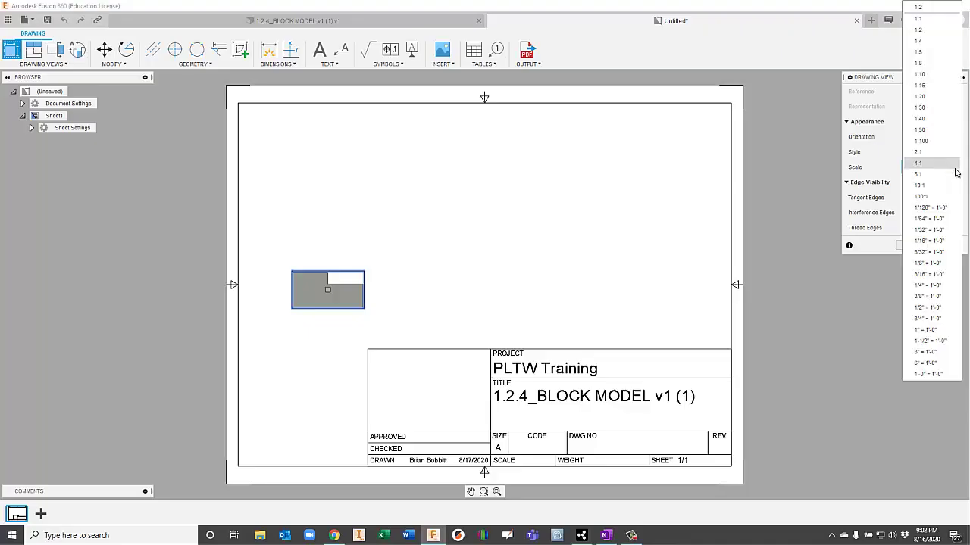
pyautogui.click(932, 19)
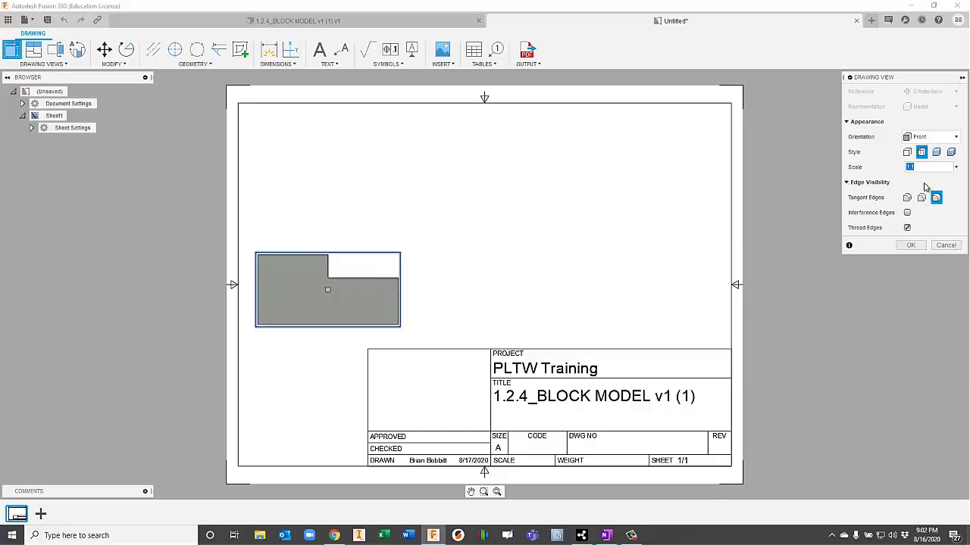
pyautogui.click(786, 214)
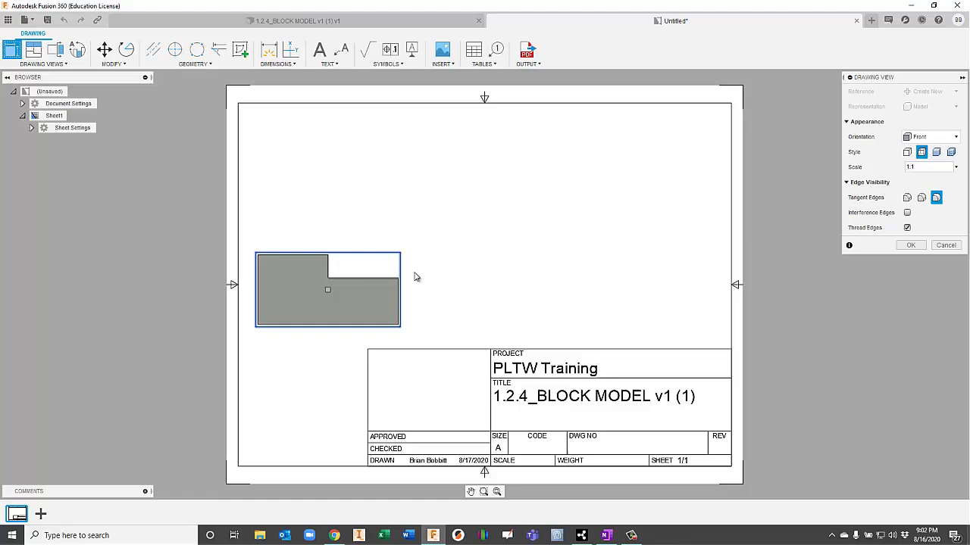
pyautogui.click(911, 245)
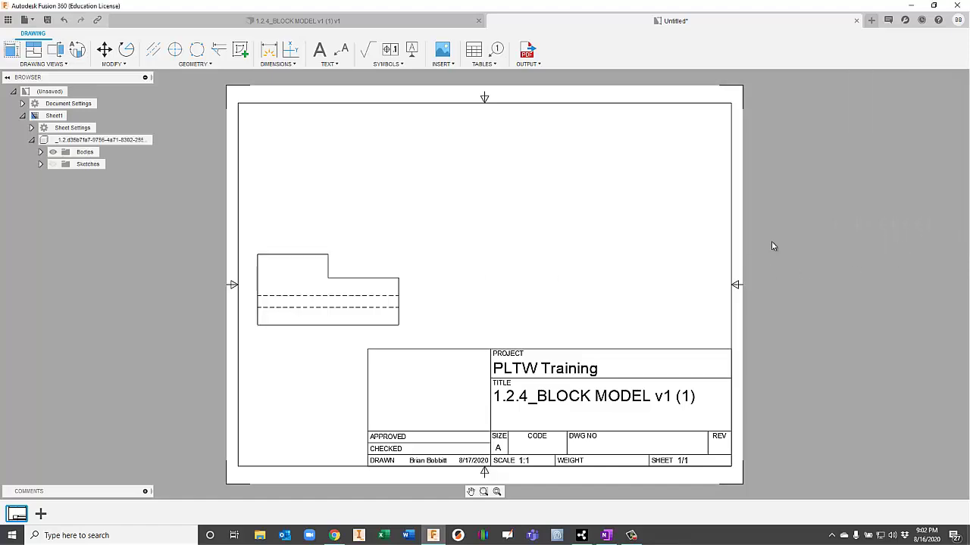
# - Project top, right-side and isometric views from the front view
pyautogui.click(34, 51)
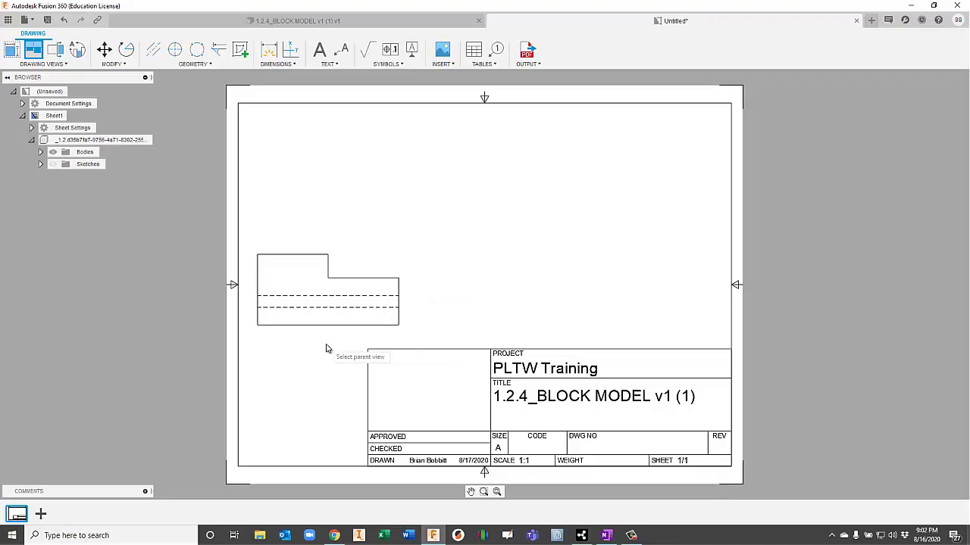
pyautogui.click(359, 276)
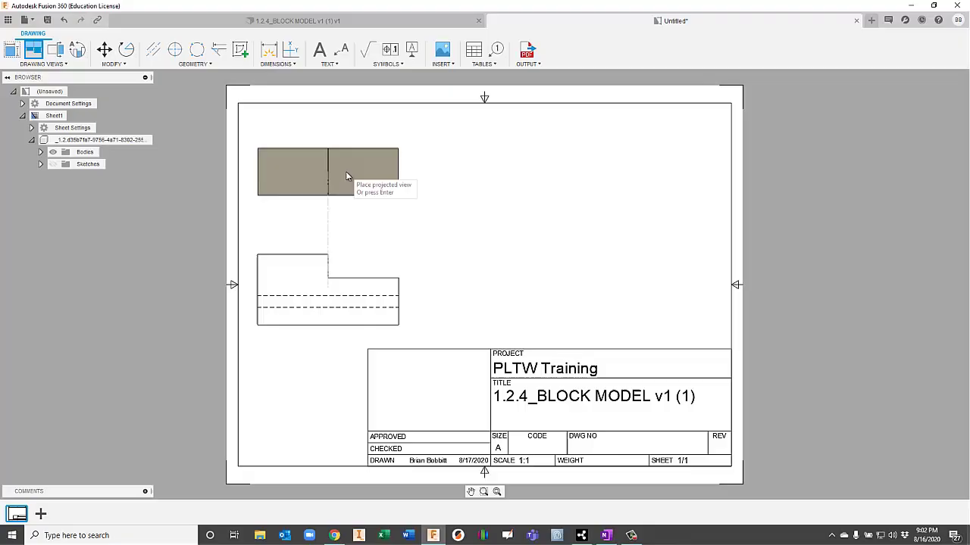
pyautogui.click(346, 171)
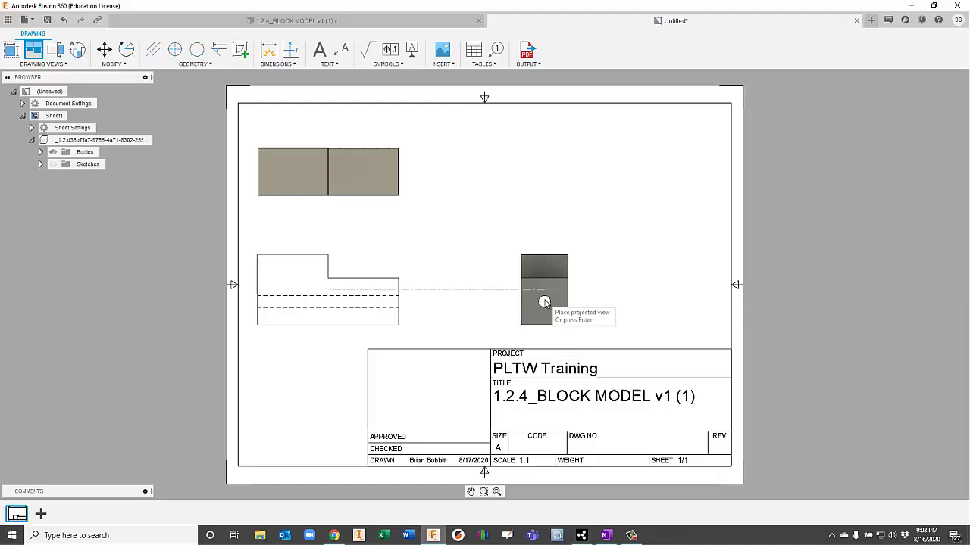
pyautogui.click(544, 302)
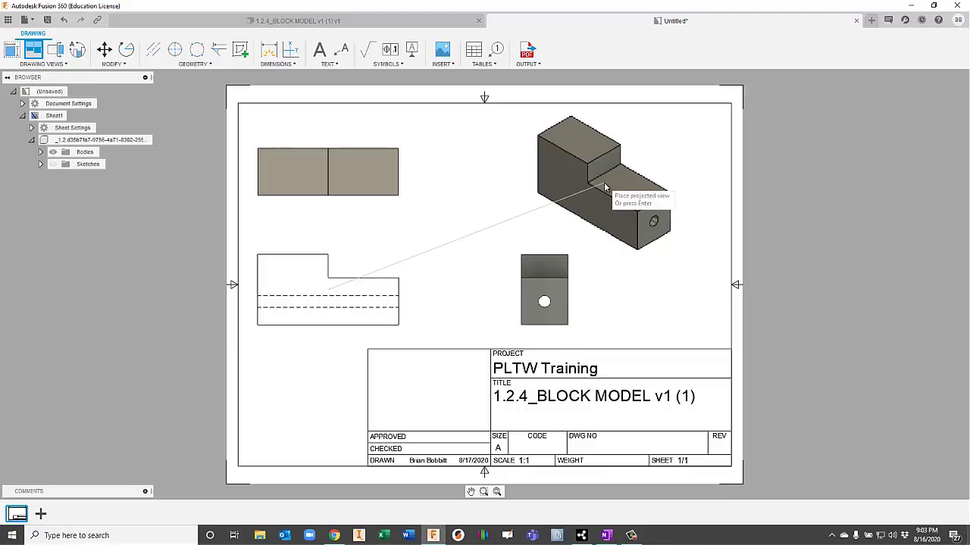
pyautogui.click(604, 182)
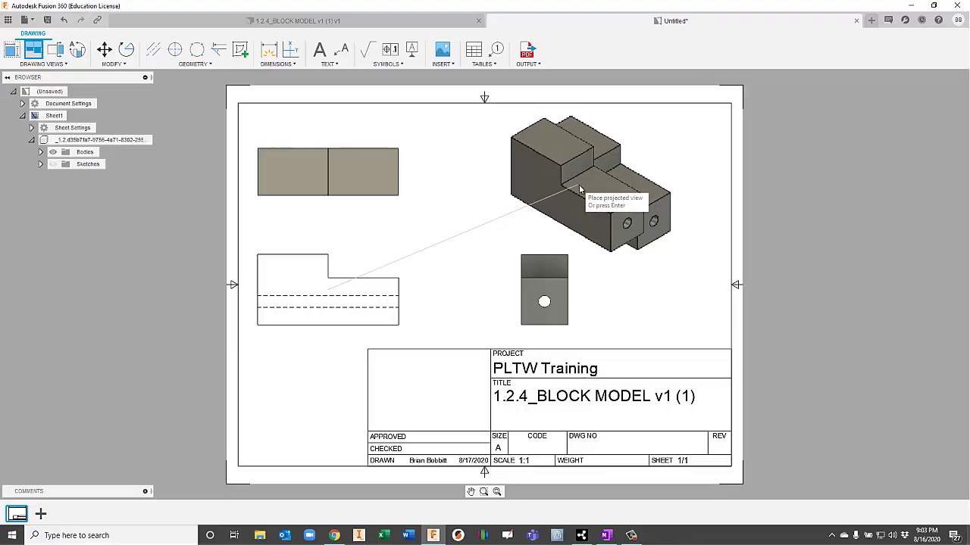
pyautogui.rightClick(479, 190)
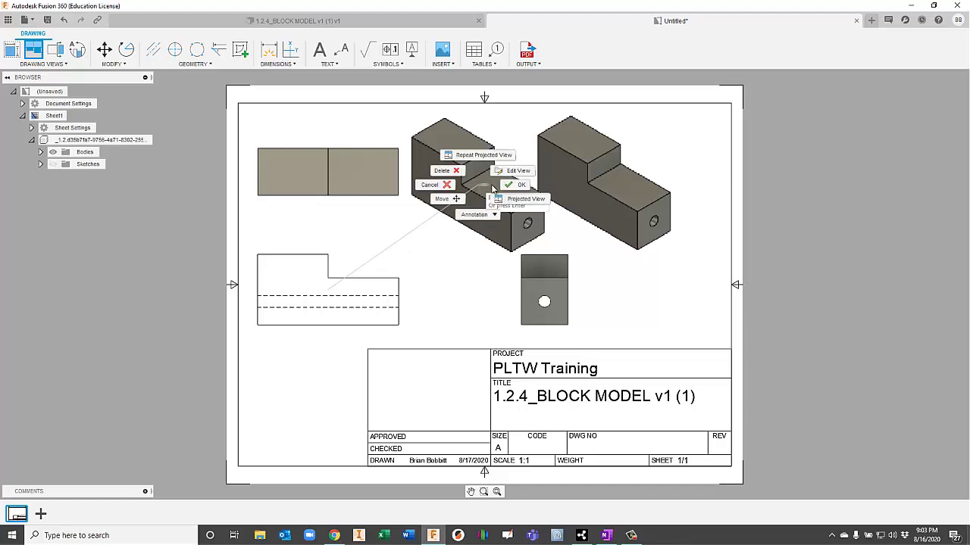
pyautogui.click(513, 188)
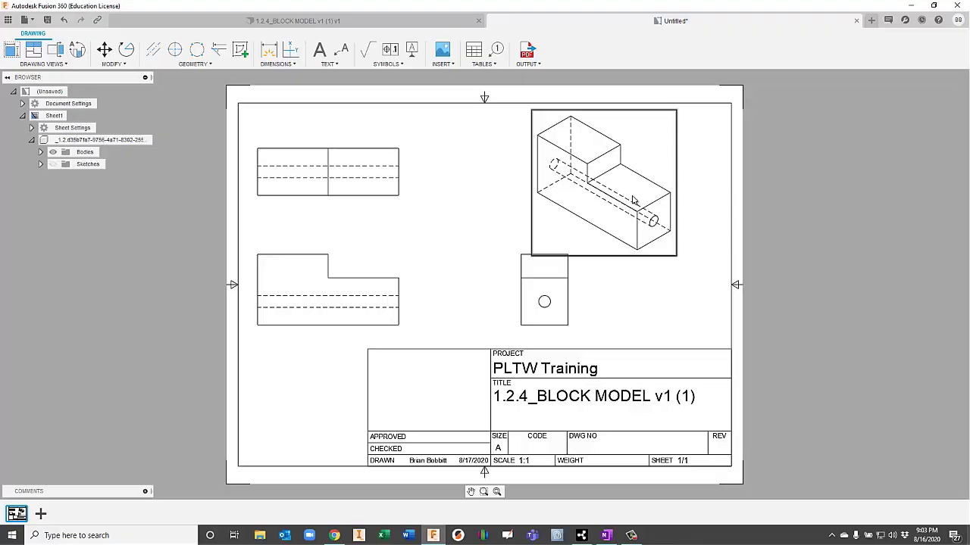
# - Switch the isometric view to a shaded style and close its view settings
pyautogui.doubleClick(652, 156)
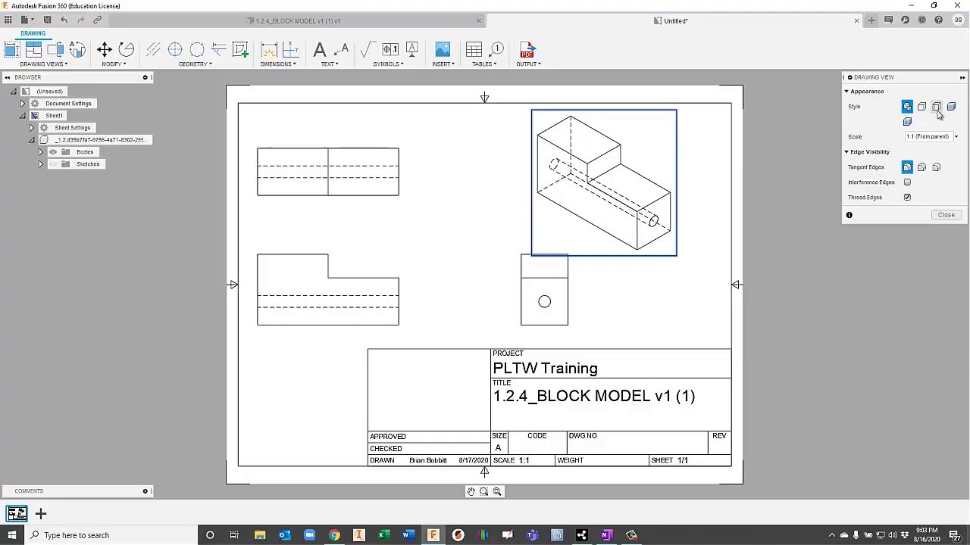
pyautogui.click(951, 108)
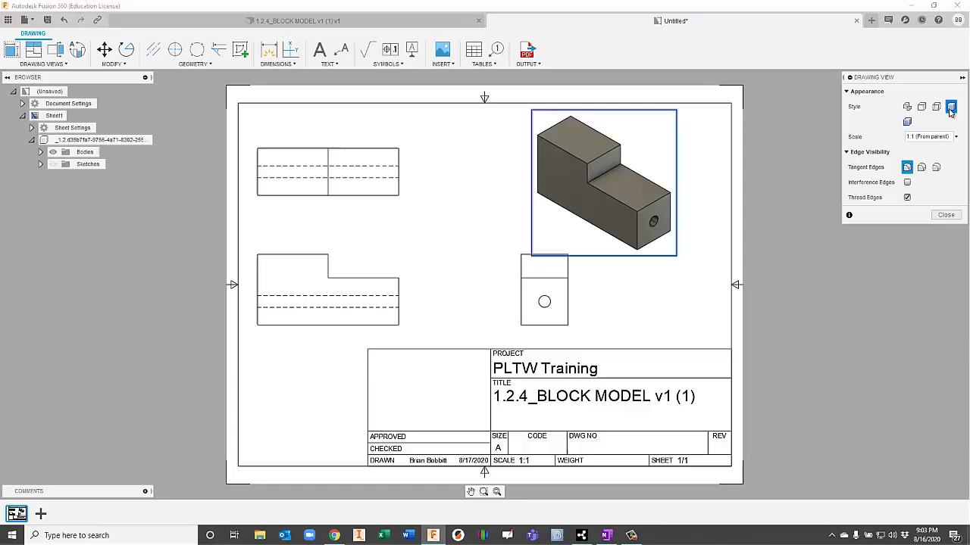
pyautogui.click(945, 216)
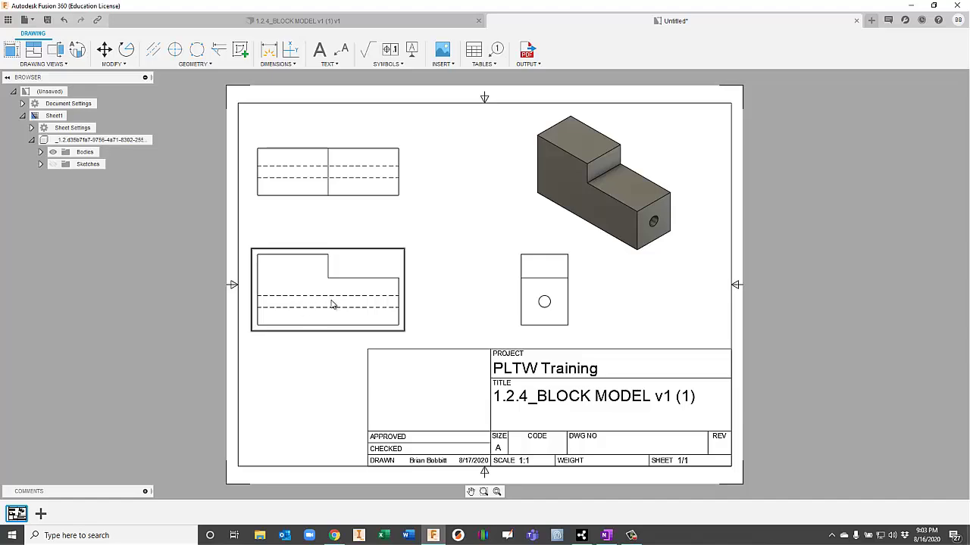
pyautogui.doubleClick(395, 271)
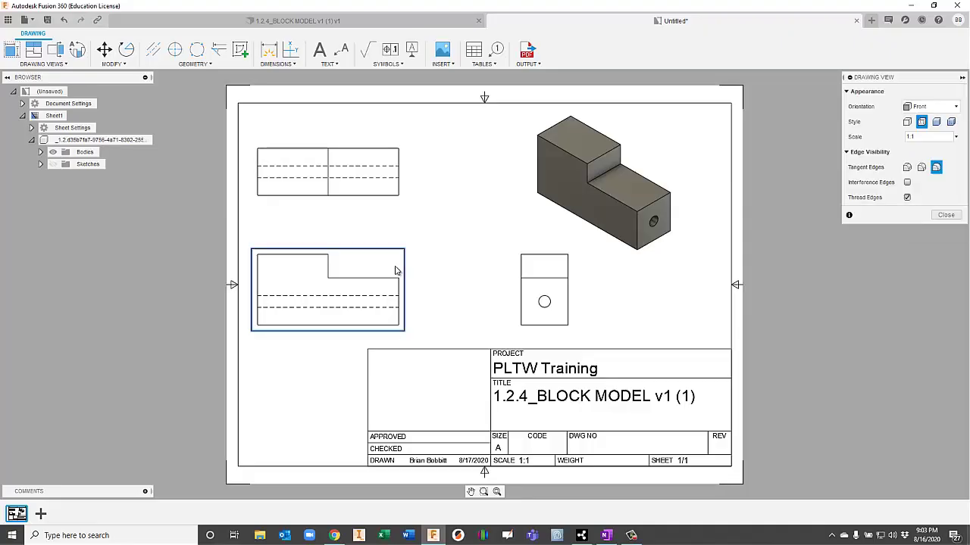
pyautogui.click(908, 123)
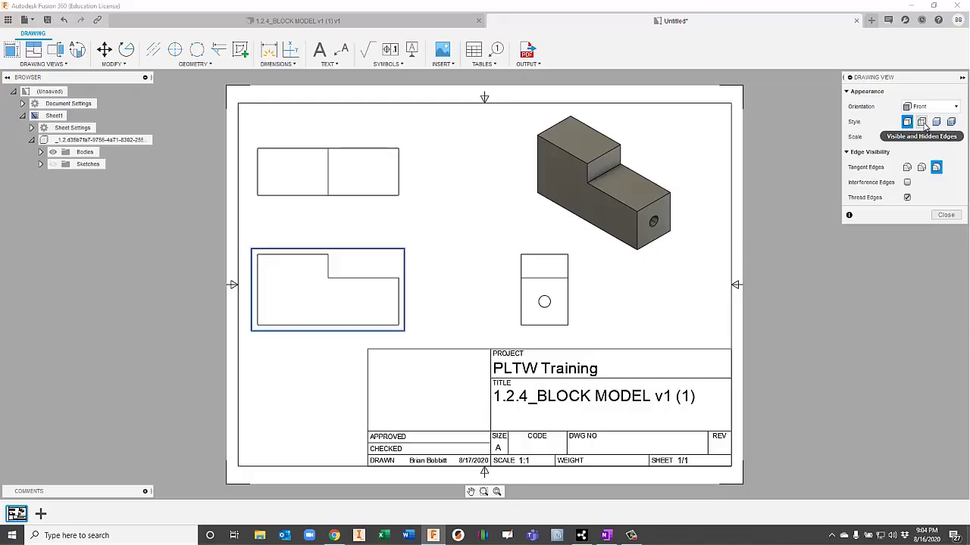
pyautogui.click(922, 122)
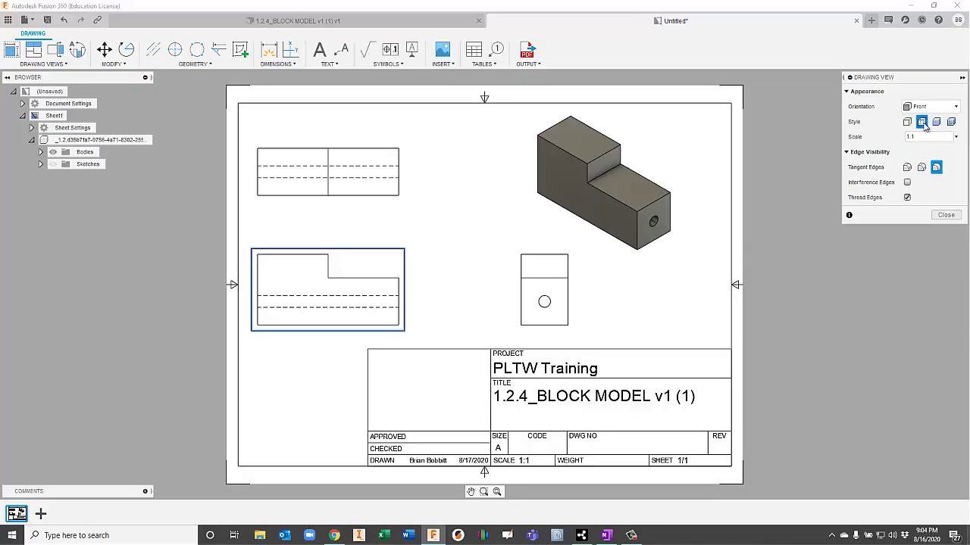
pyautogui.click(946, 216)
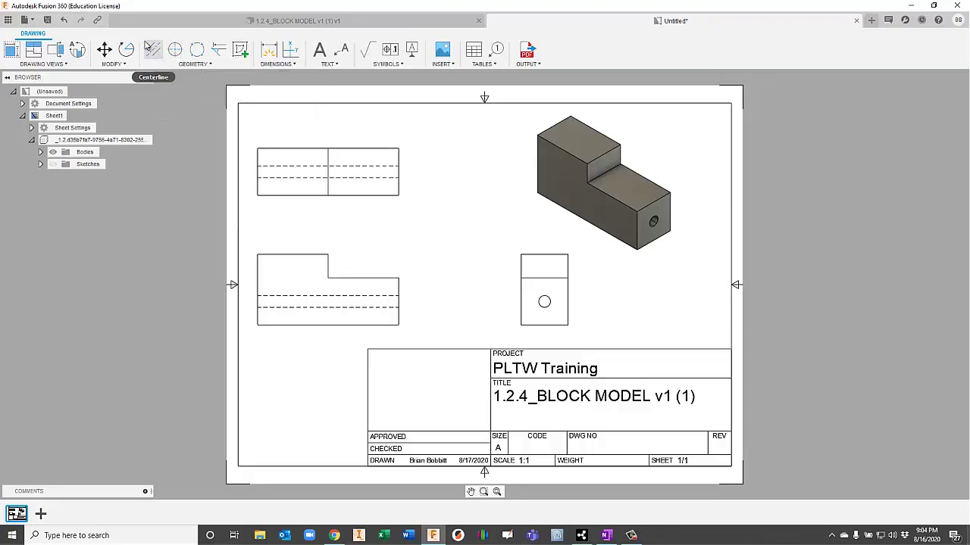
# - Draw centerlines along the hole's hidden edges in the top and front views
pyautogui.click(153, 52)
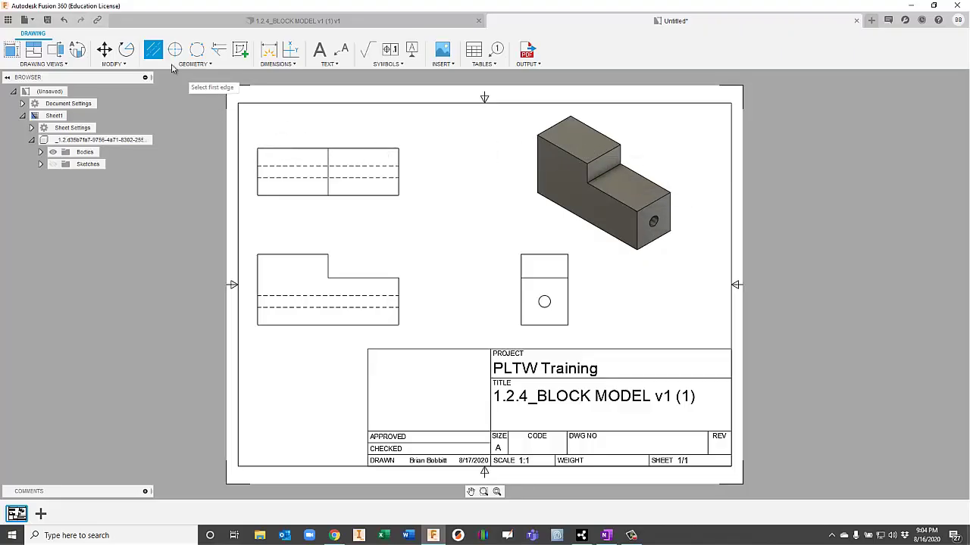
pyautogui.click(161, 53)
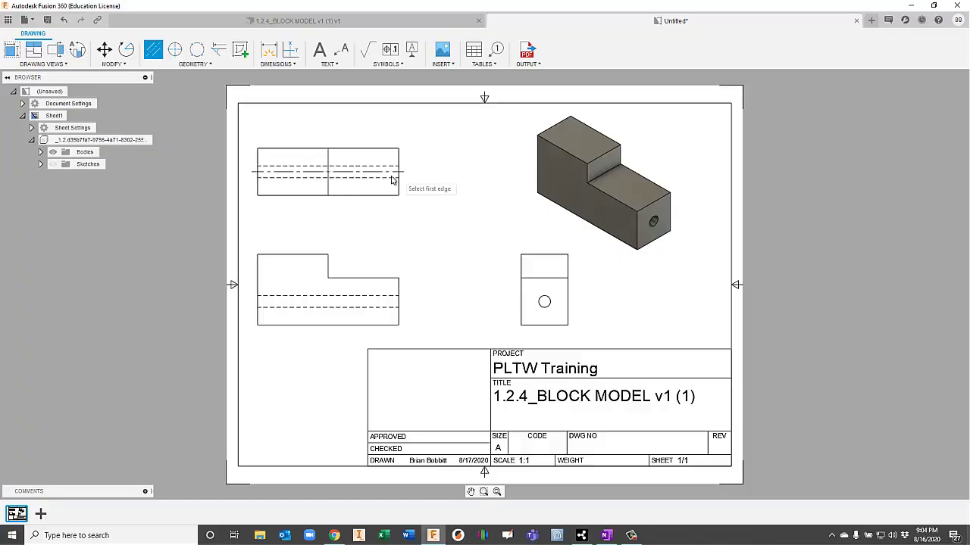
pyautogui.click(356, 176)
pyautogui.click(371, 296)
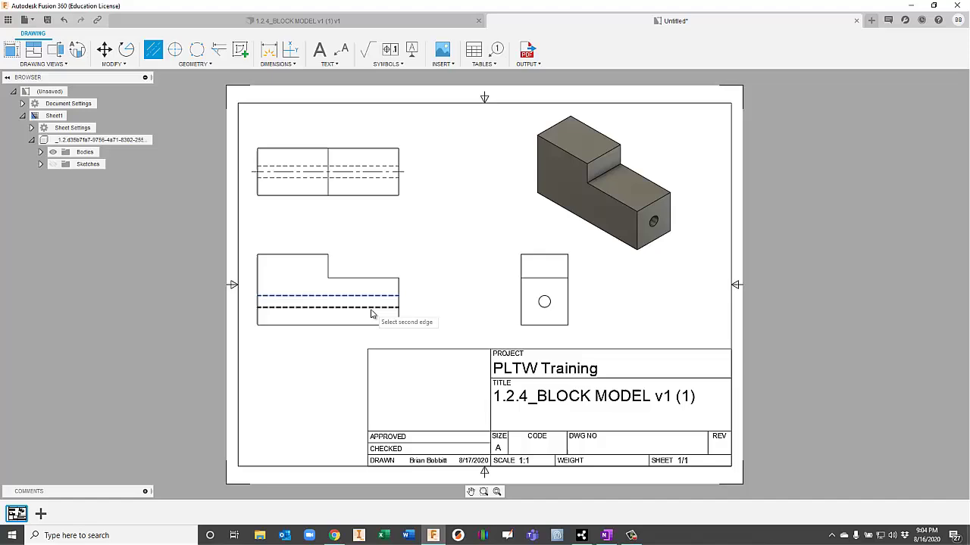
pyautogui.click(371, 309)
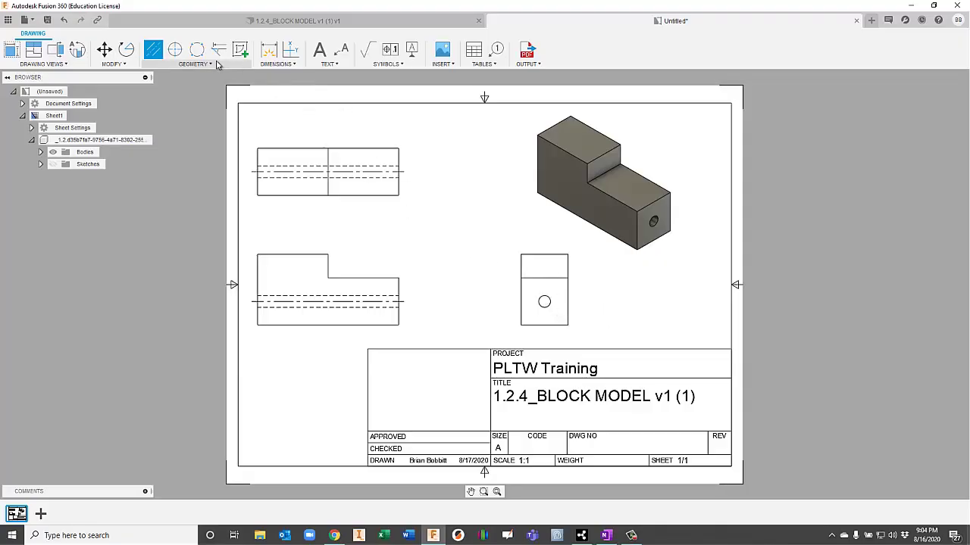
pyautogui.click(176, 53)
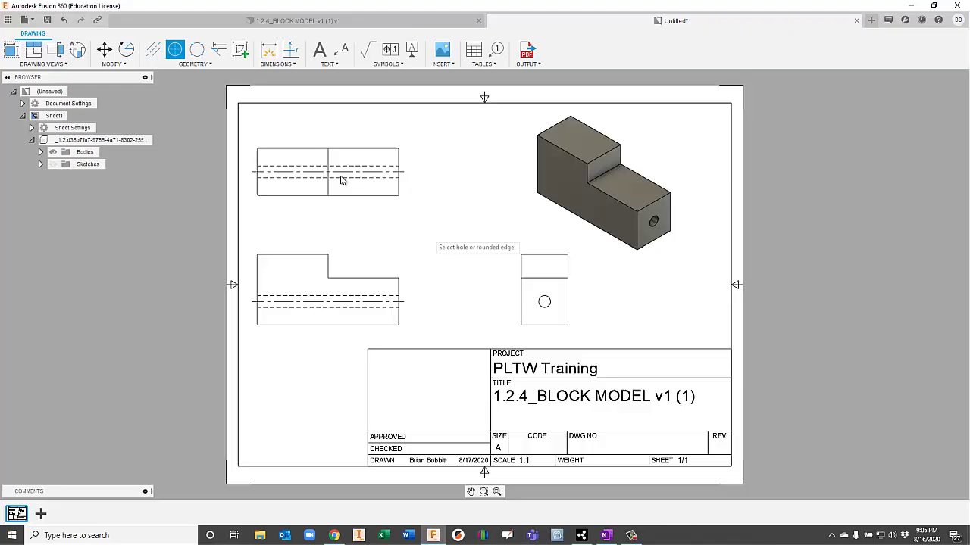
# - Add a center mark to the hole circle in the right-side view
pyautogui.click(549, 300)
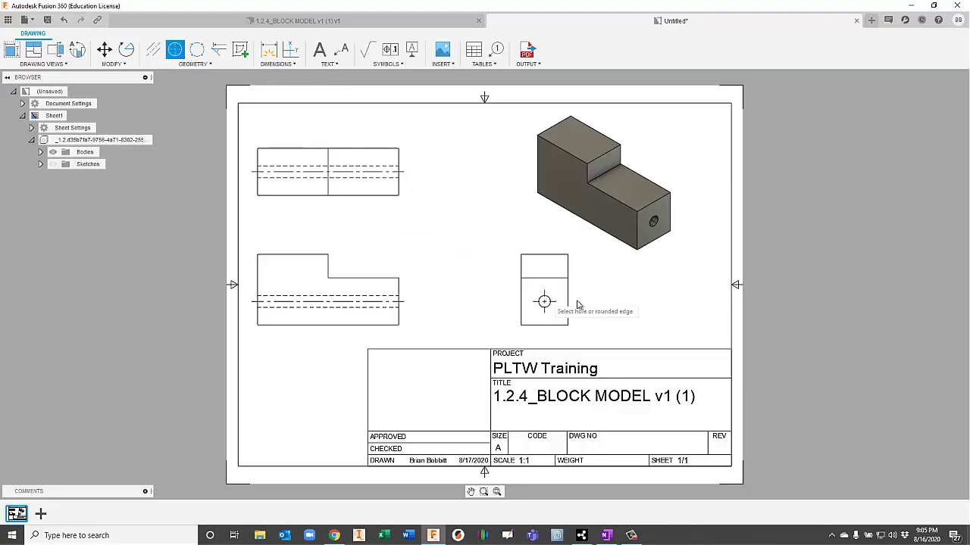
# - Dimension the front view's top with 1.500 for the upper step and 3.000 overall
pyautogui.click(270, 53)
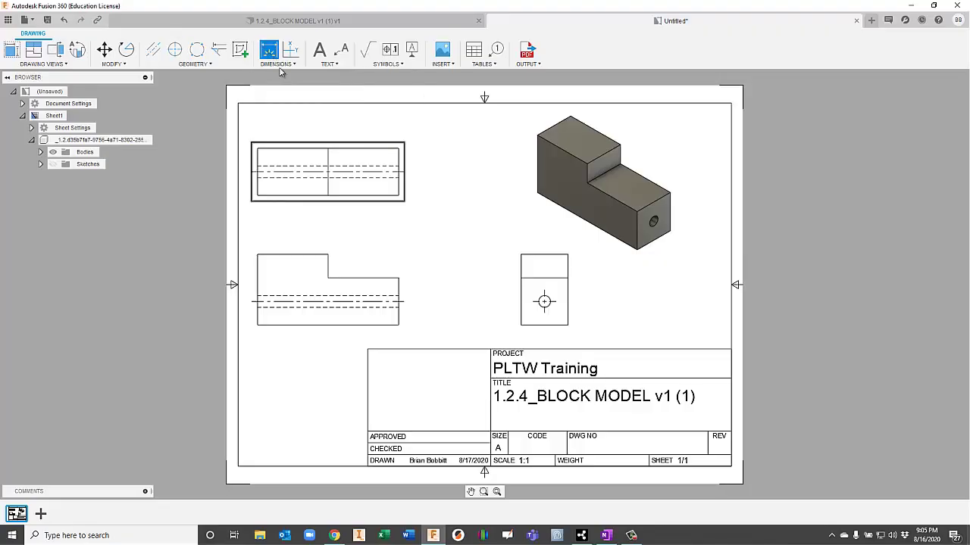
pyautogui.click(257, 256)
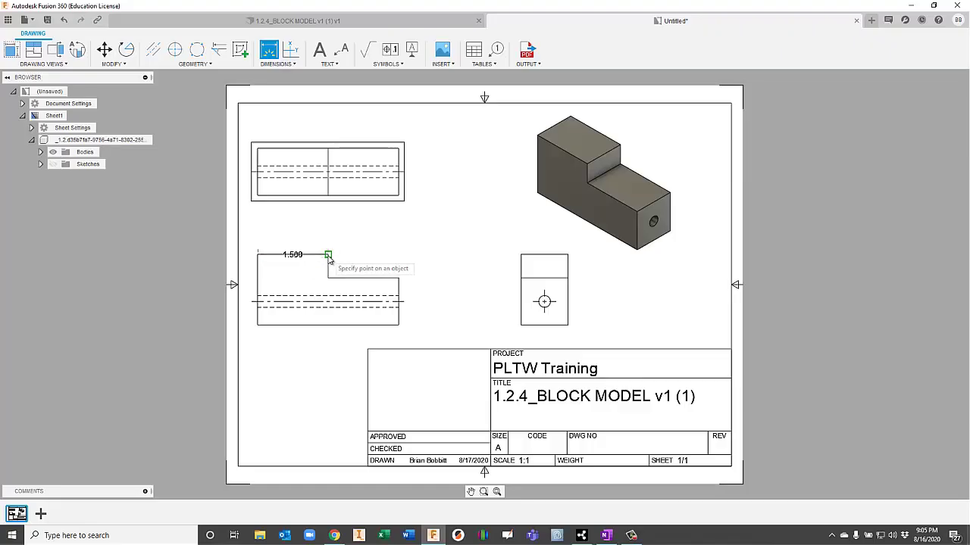
pyautogui.click(328, 256)
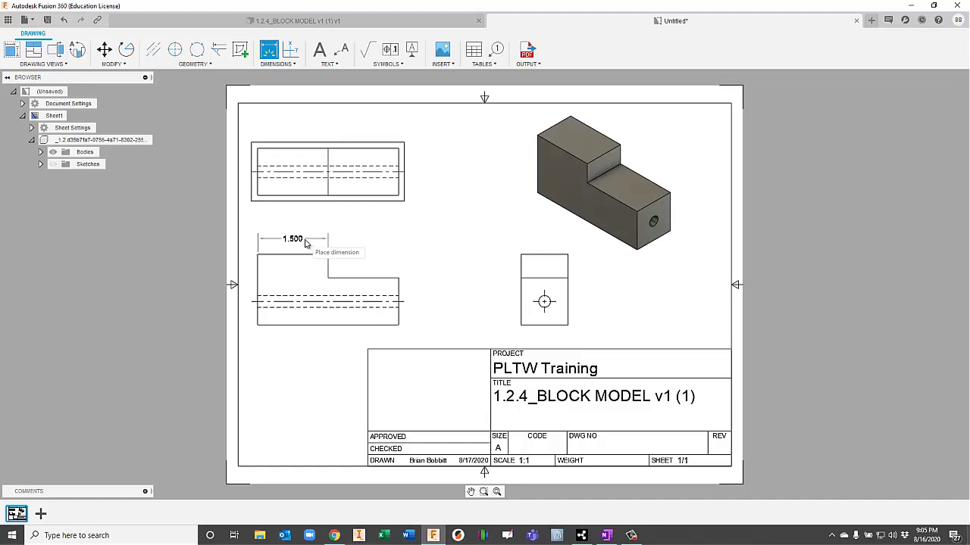
pyautogui.click(305, 241)
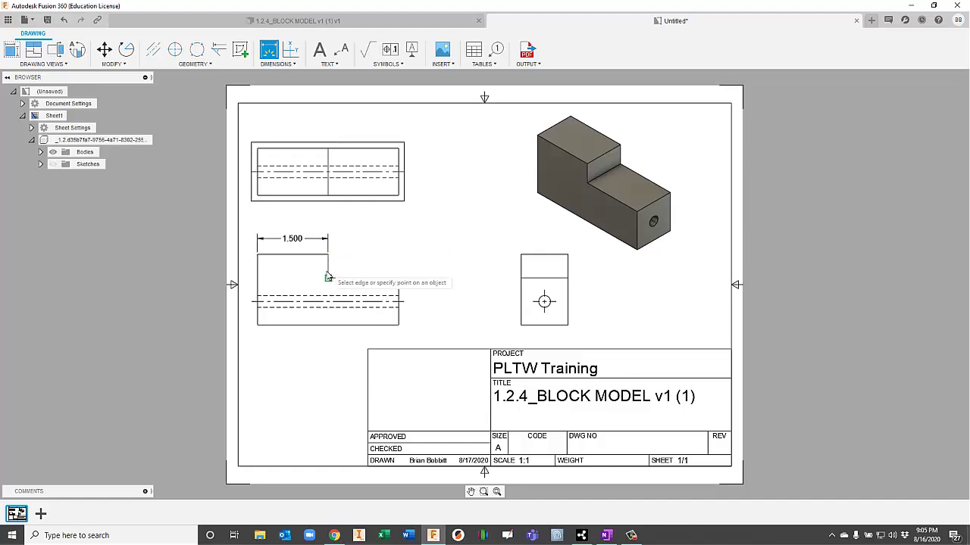
pyautogui.click(257, 256)
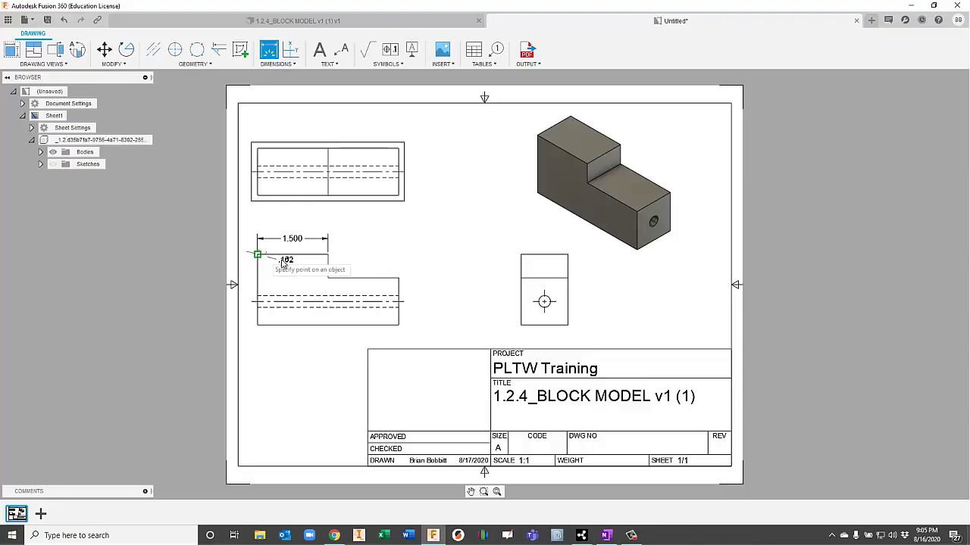
pyautogui.click(400, 280)
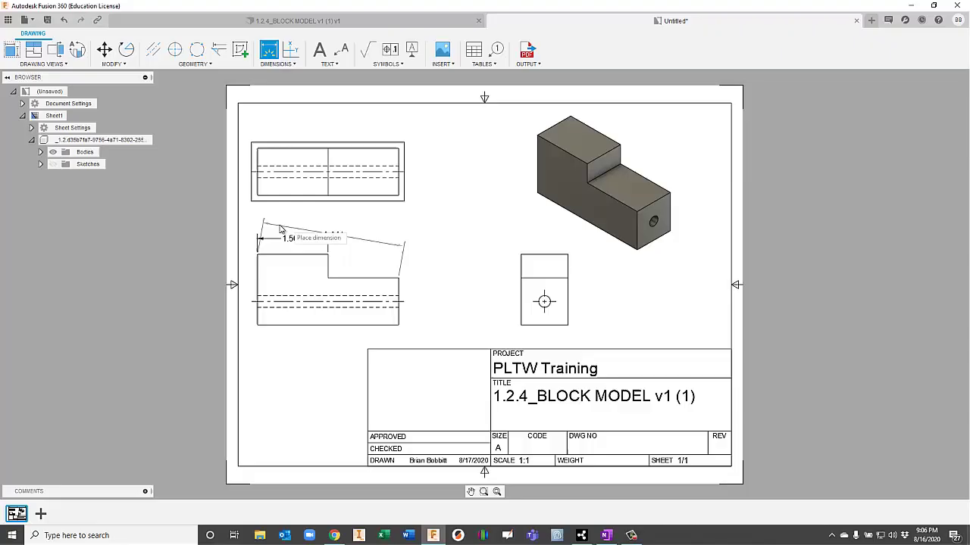
pyautogui.click(255, 224)
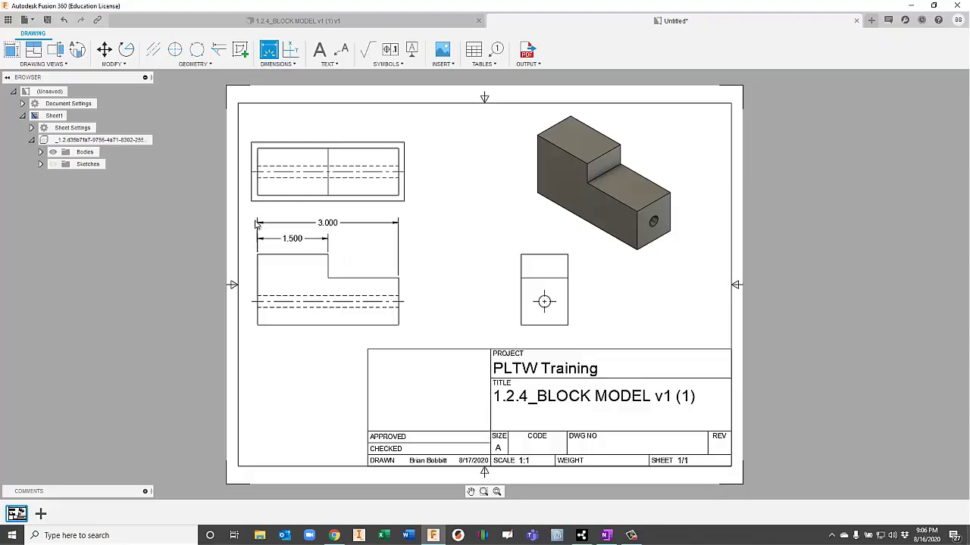
# - Dimension the hole center .500 vertically and .500 horizontally from the side view's corner
pyautogui.click(521, 326)
pyautogui.click(533, 301)
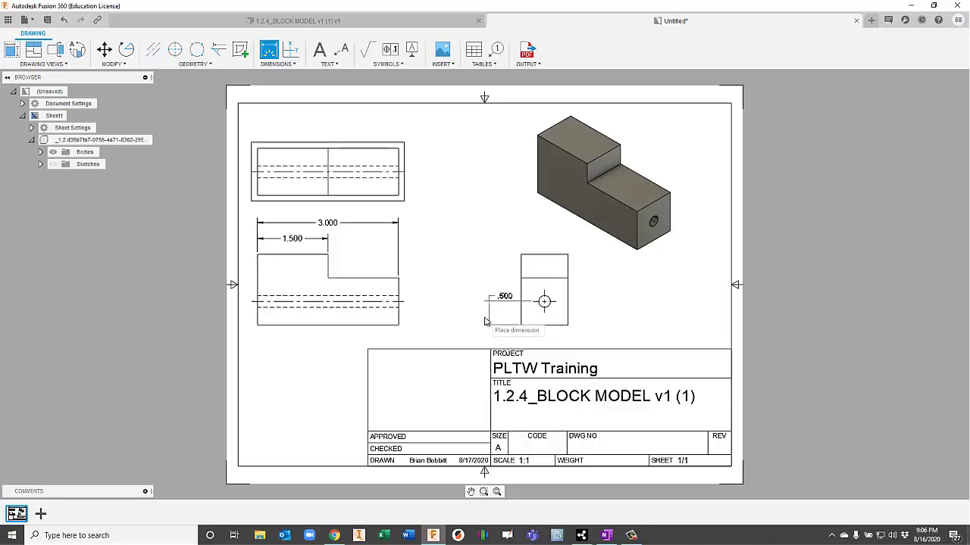
pyautogui.click(484, 322)
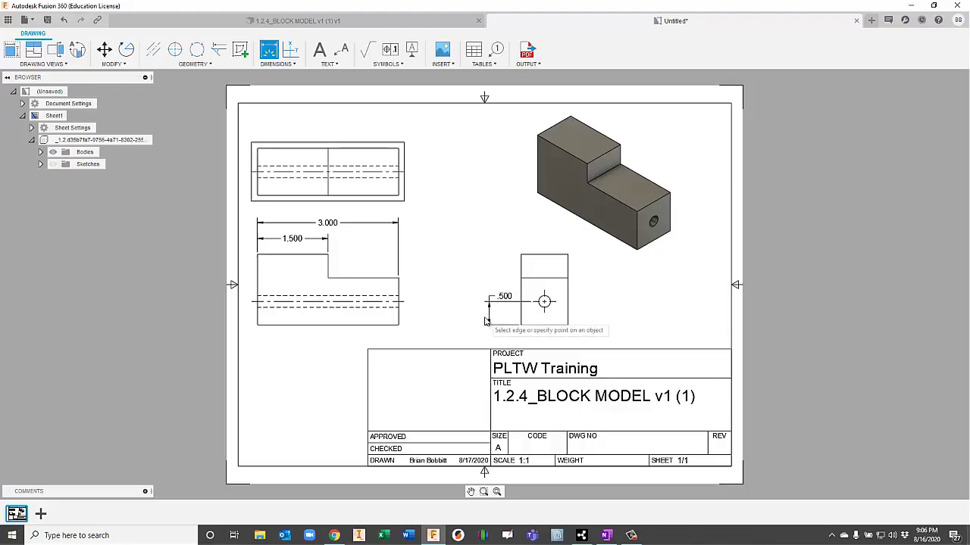
pyautogui.click(528, 326)
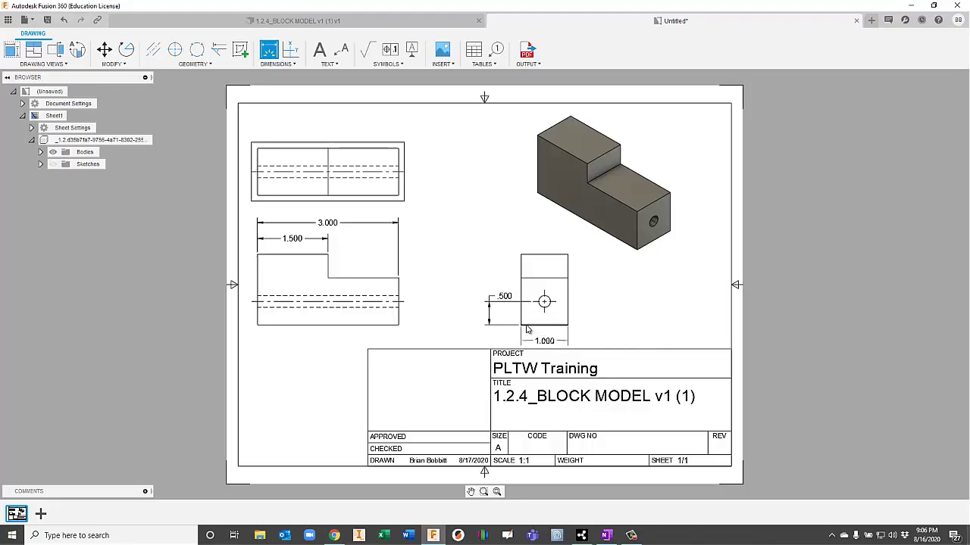
pyautogui.click(546, 315)
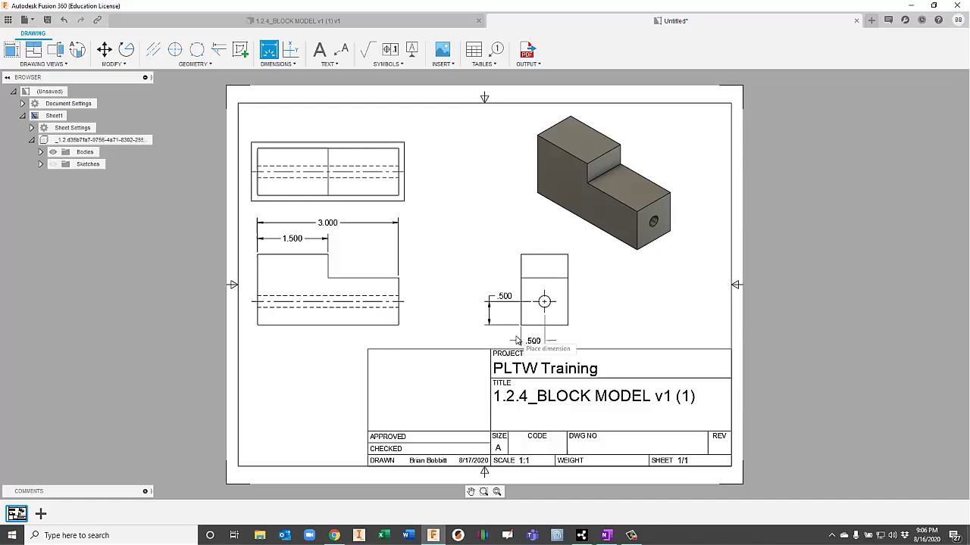
pyautogui.click(516, 341)
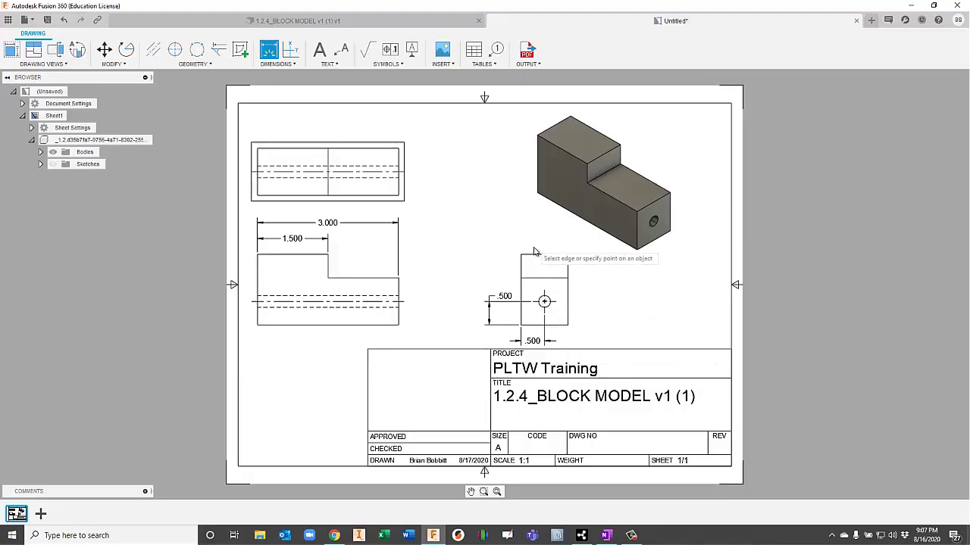
pyautogui.click(544, 300)
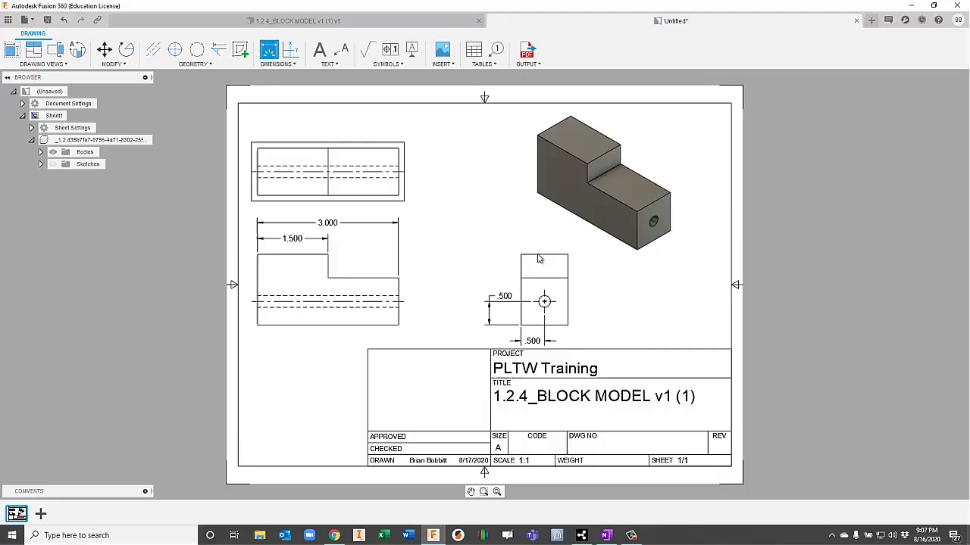
# - Dimension the right-side view's hole circle as Ø.250, placing the label above and left of the hole
pyautogui.click(550, 301)
pyautogui.press('Escape')
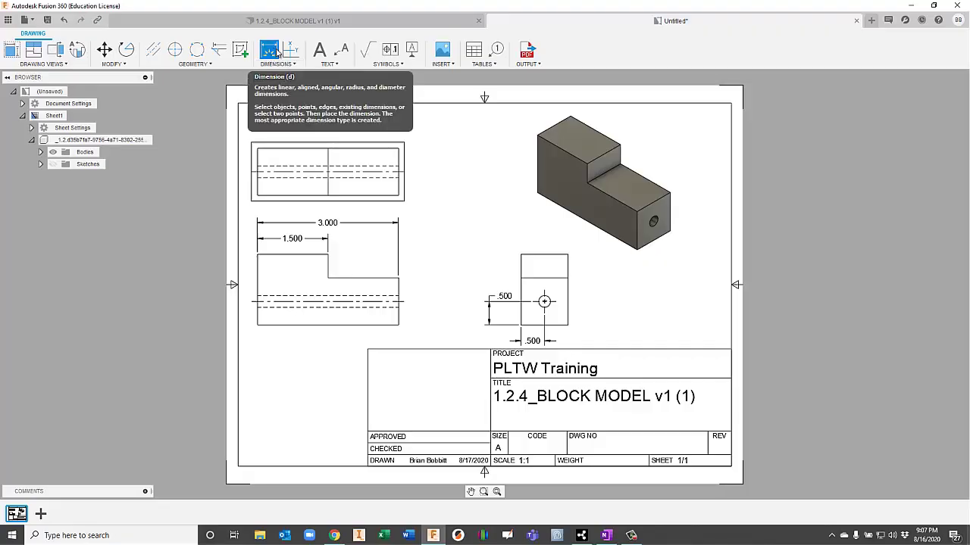
pyautogui.click(274, 51)
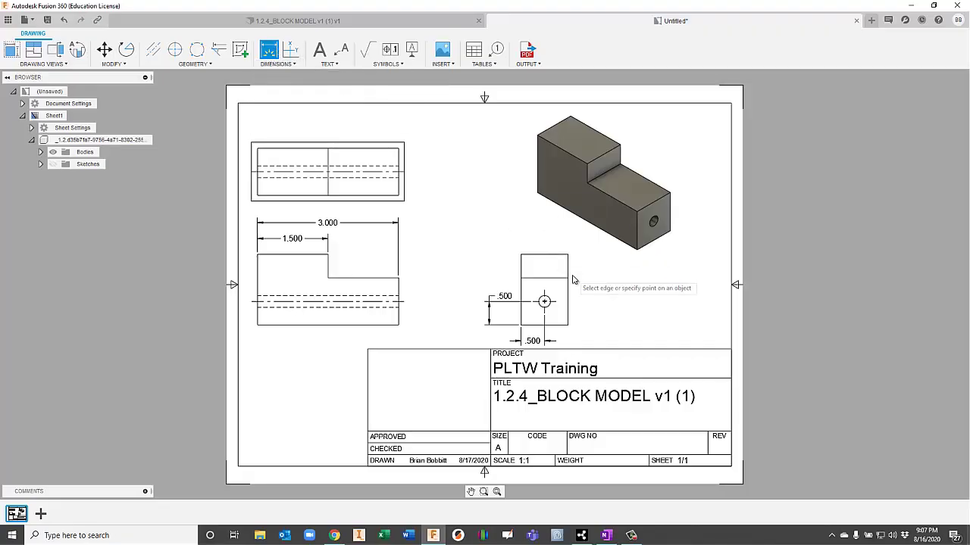
pyautogui.click(270, 51)
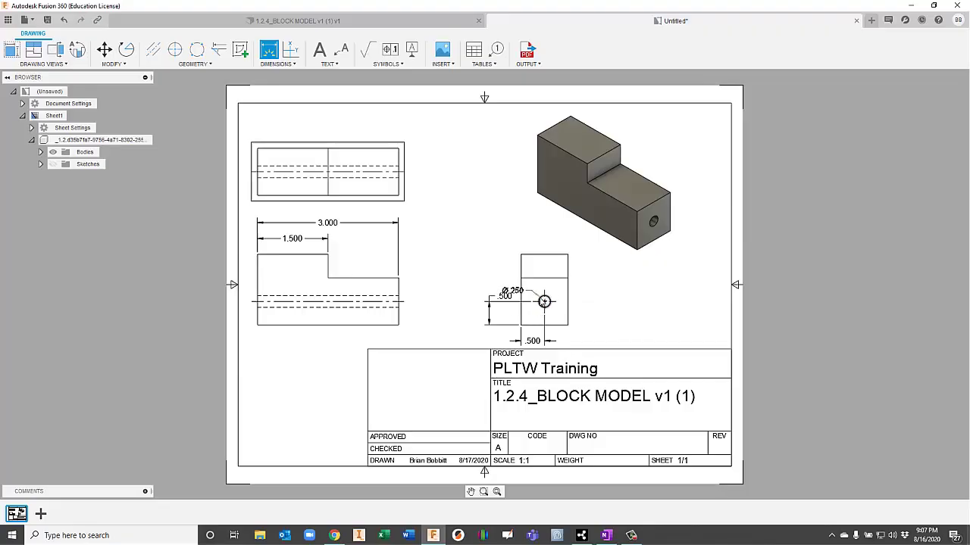
pyautogui.click(544, 301)
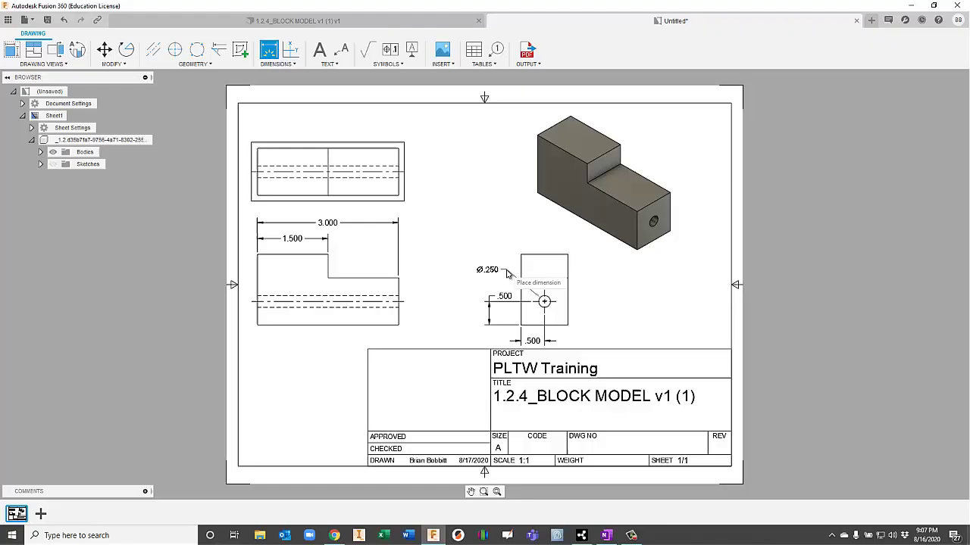
pyautogui.click(507, 275)
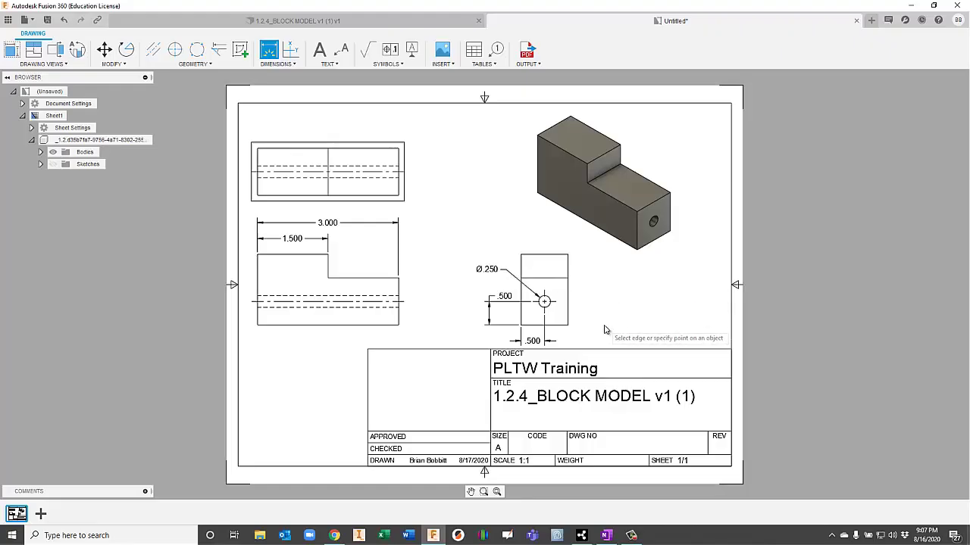